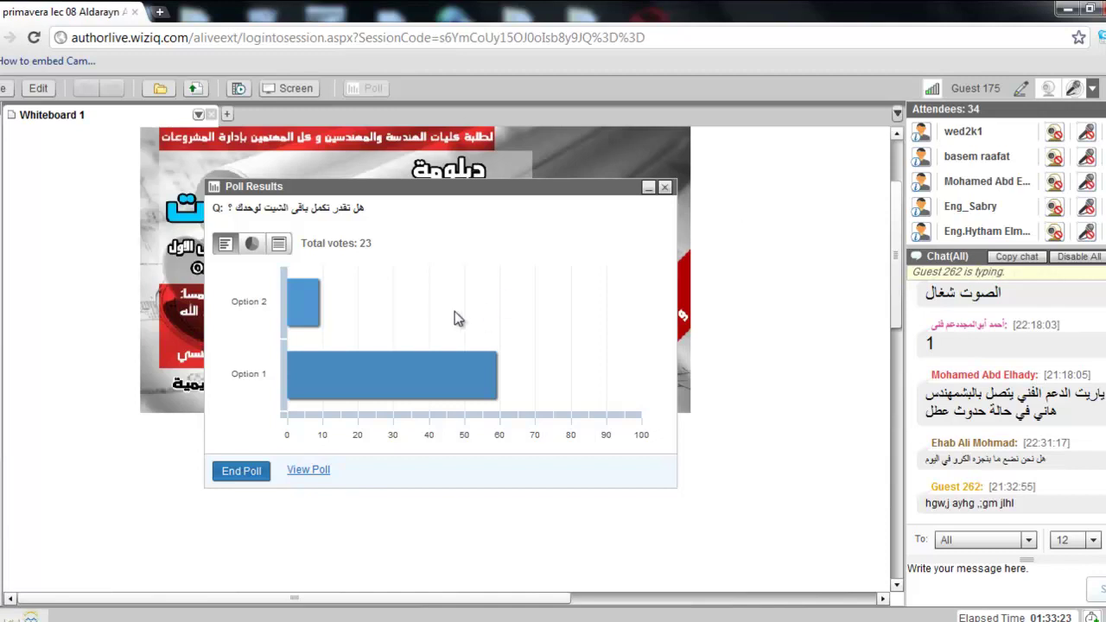
- Move the Poll Results window up and to the right and read the vote percentages
mouse_move(449, 380)
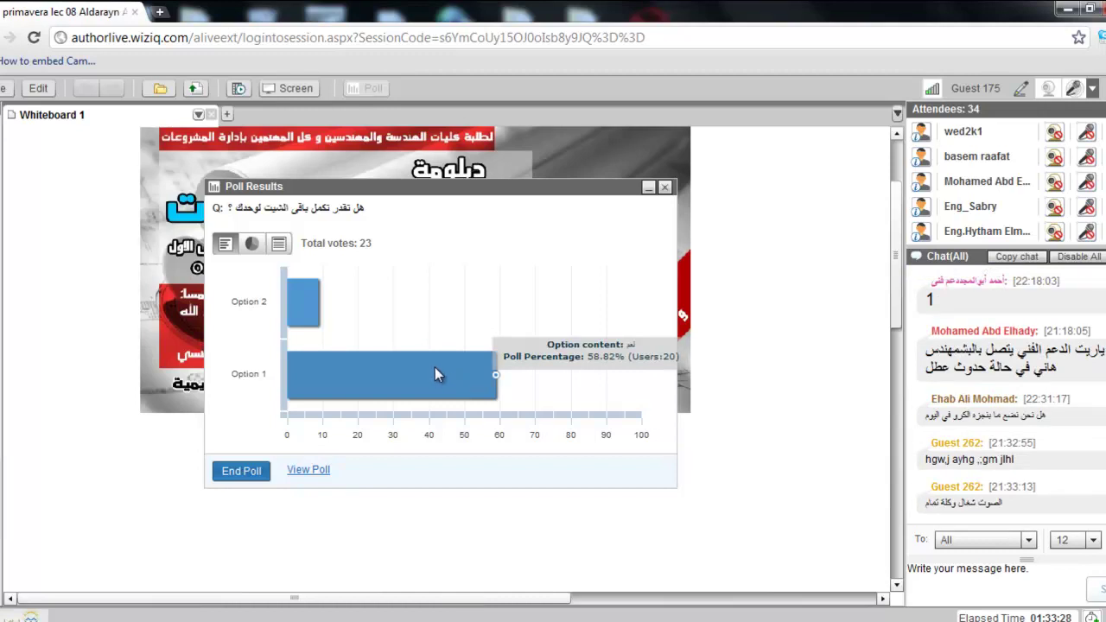
mouse_move(313, 299)
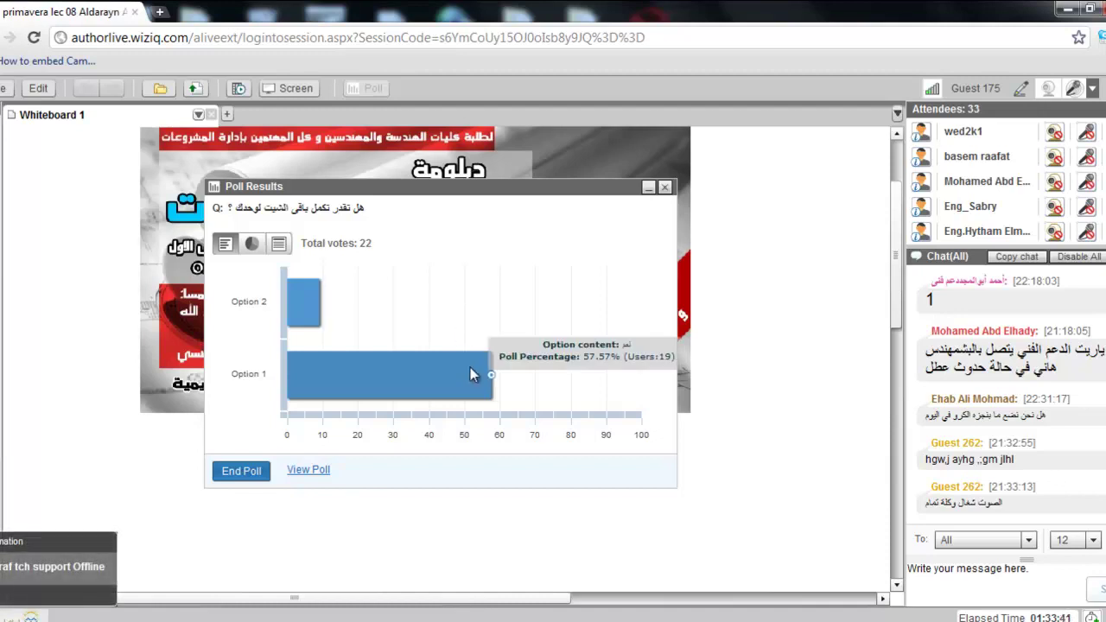
left_click_drag(394, 191, 464, 177)
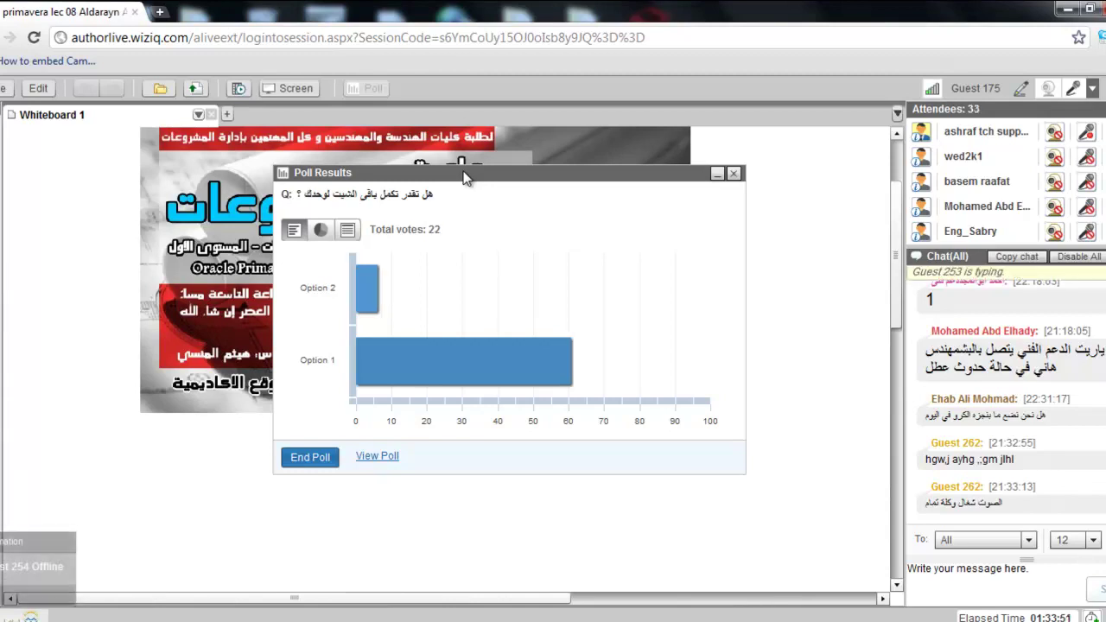
mouse_move(525, 351)
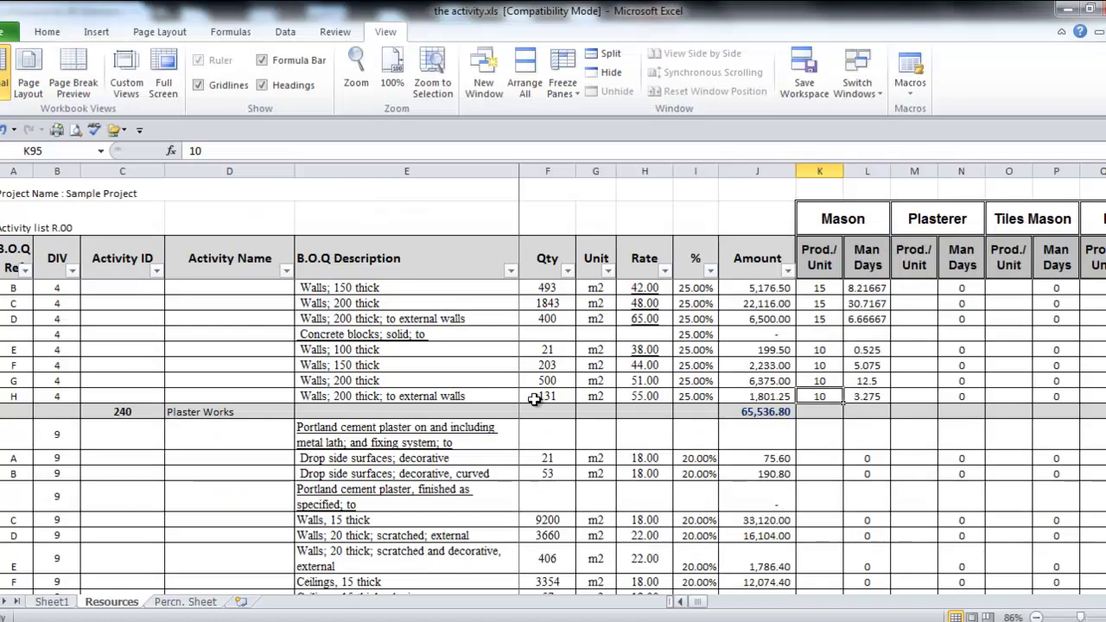
- Scroll the Resources sheet up from the Excavation rows to the Substructure and Concrete works rows
scroll(692, 400, "up", 6)
scroll(693, 400, "up", 4)
scroll(696, 397, "up", 4)
scroll(700, 394, "up", 4)
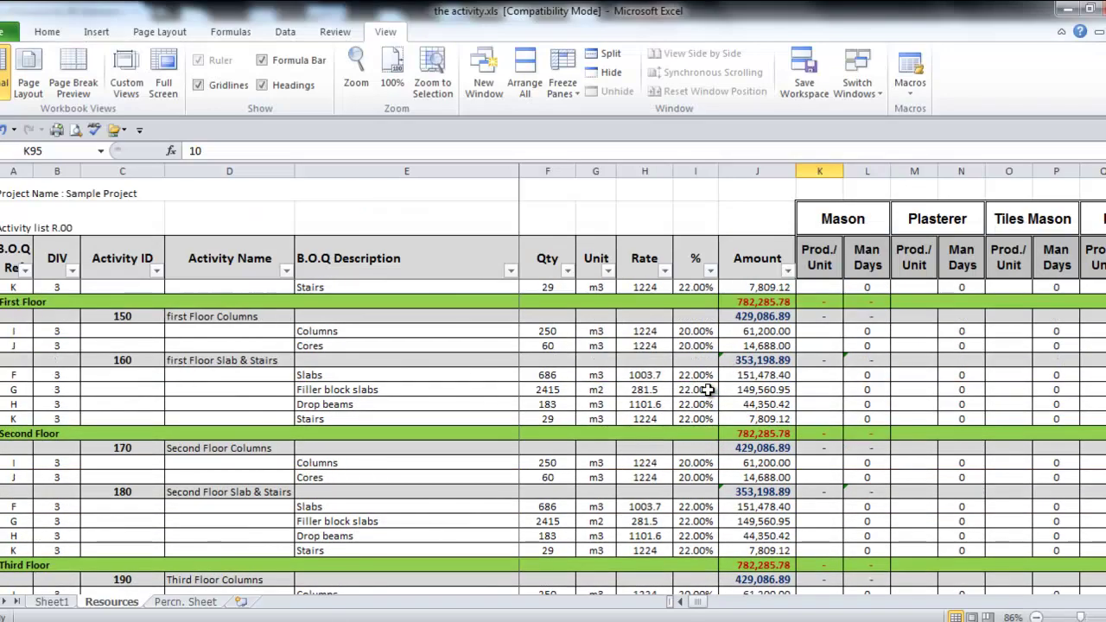
scroll(707, 390, "up", 3)
scroll(706, 391, "up", 3)
scroll(704, 387, "up", 3)
scroll(701, 385, "up", 3)
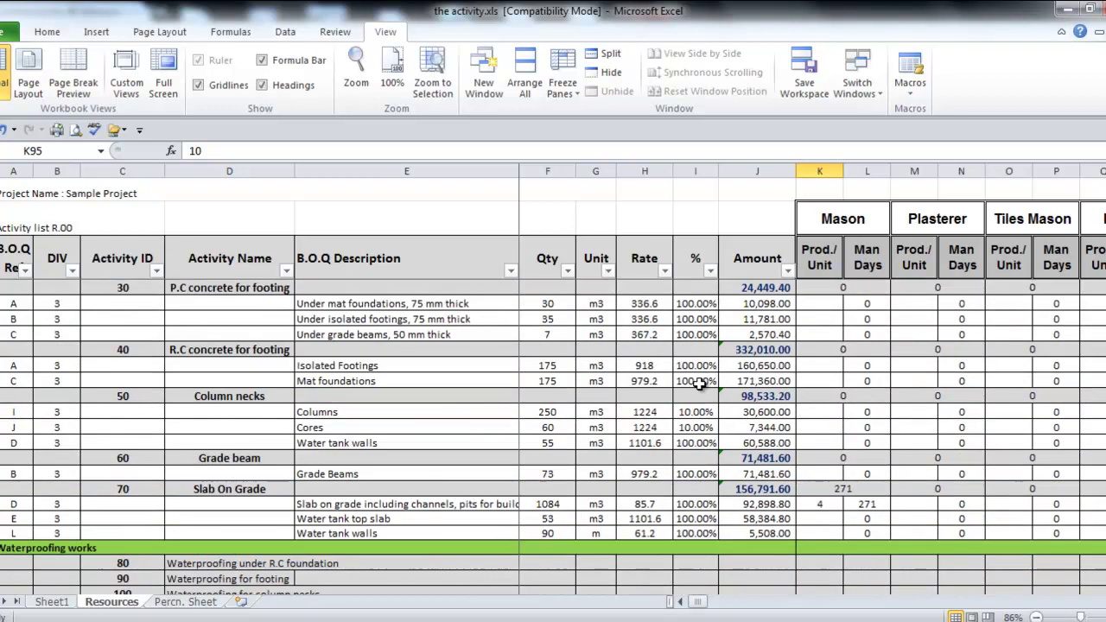
scroll(701, 385, "up", 2)
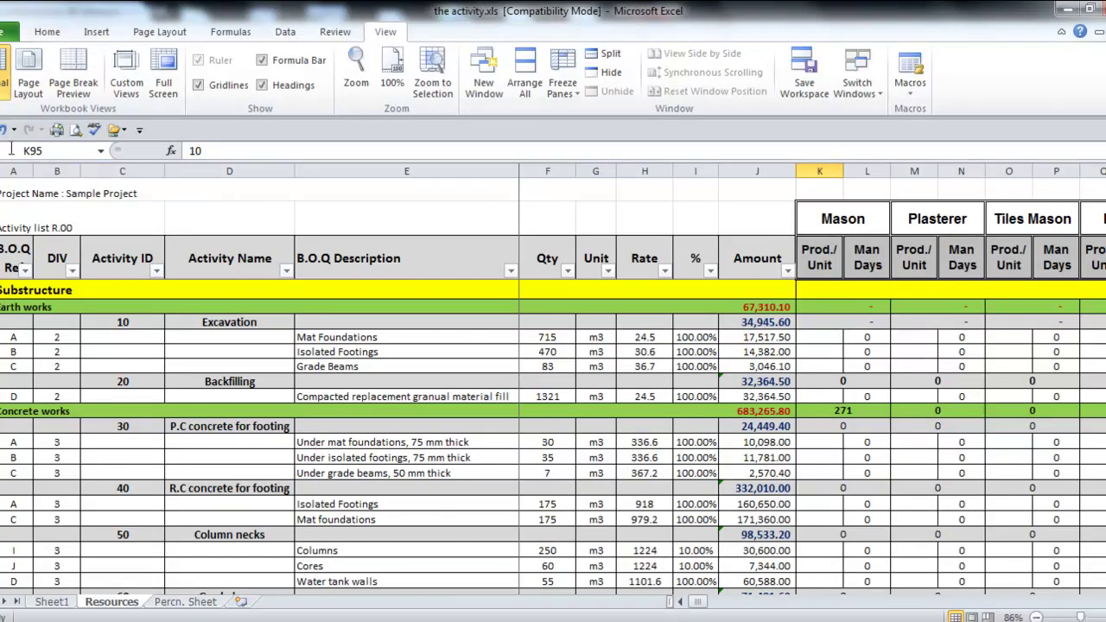
- Save activity.xls in its older format, reopen it, then minimize Excel and Explorer
key("ctrl+s")
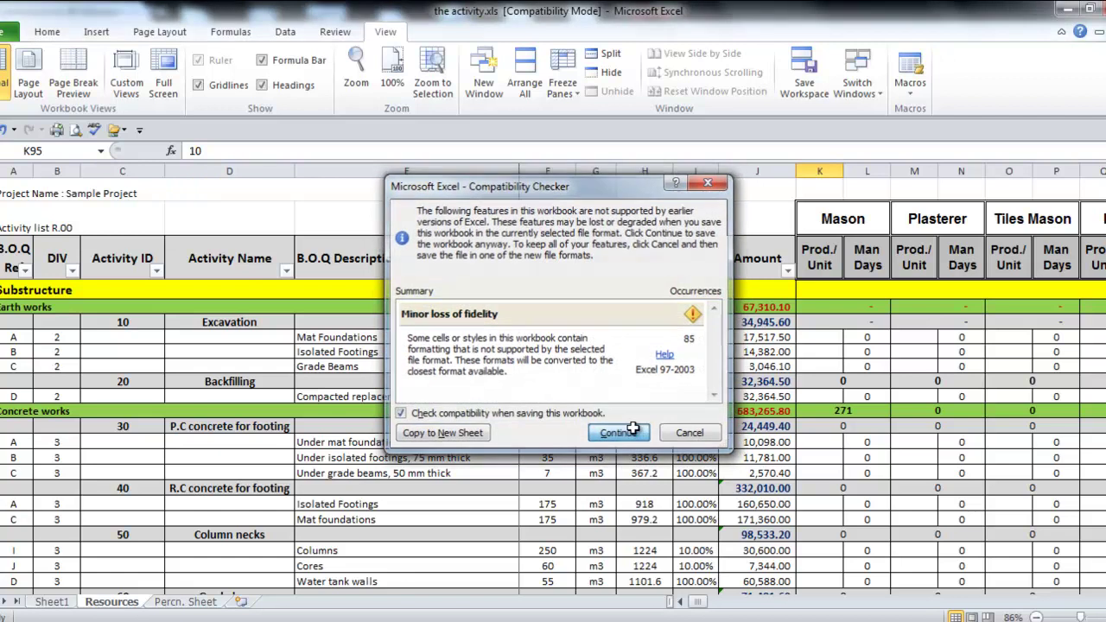
left_click(566, 427)
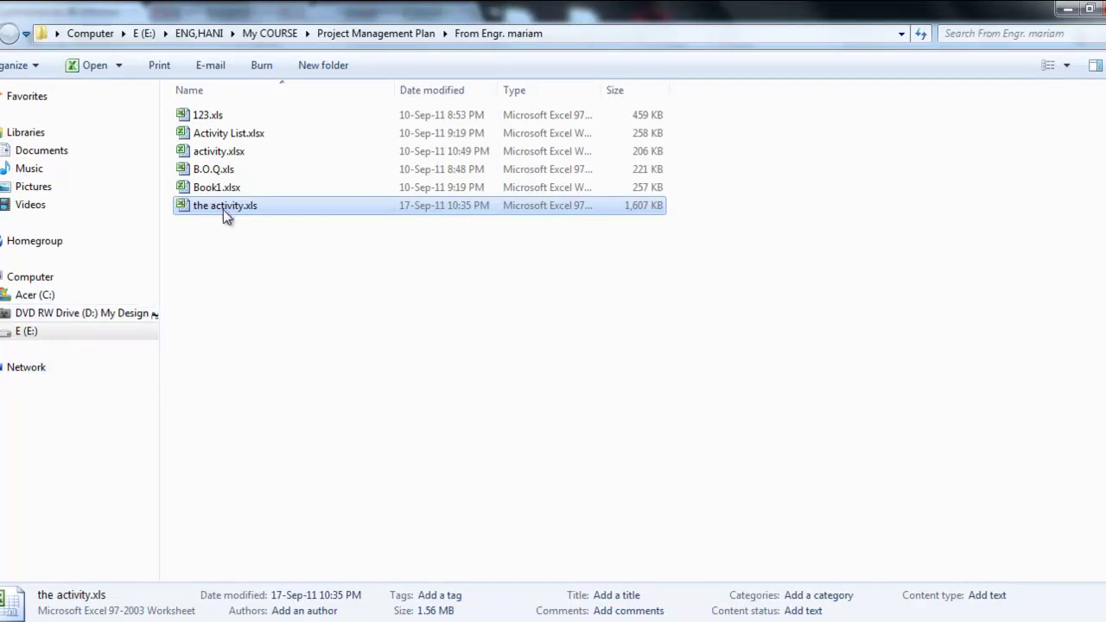
double_click(225, 207)
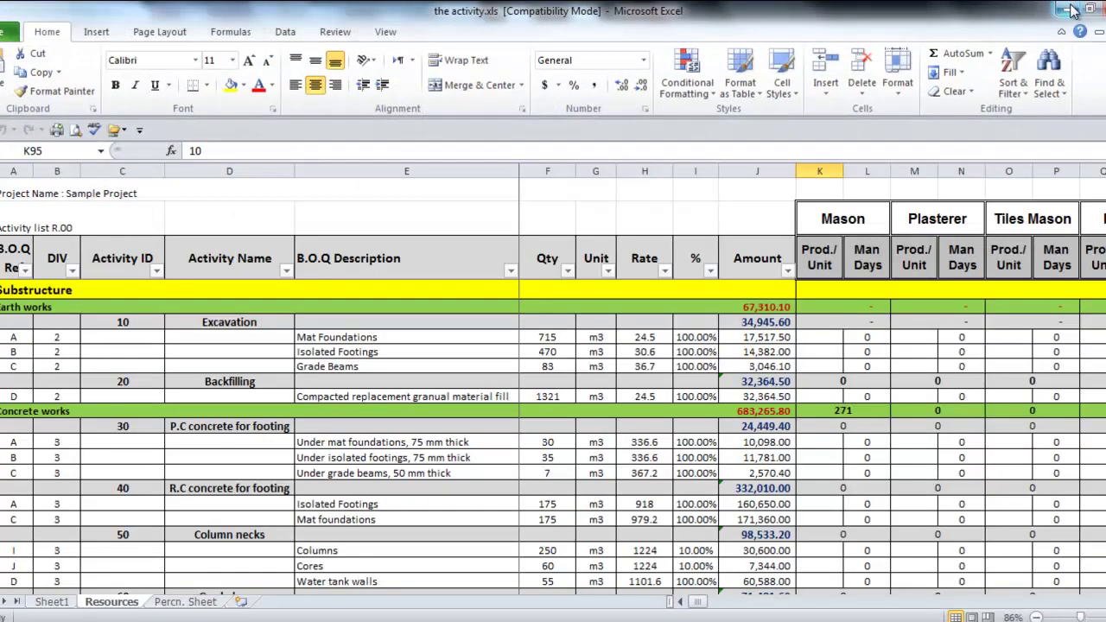
left_click(1071, 11)
left_click(1074, 10)
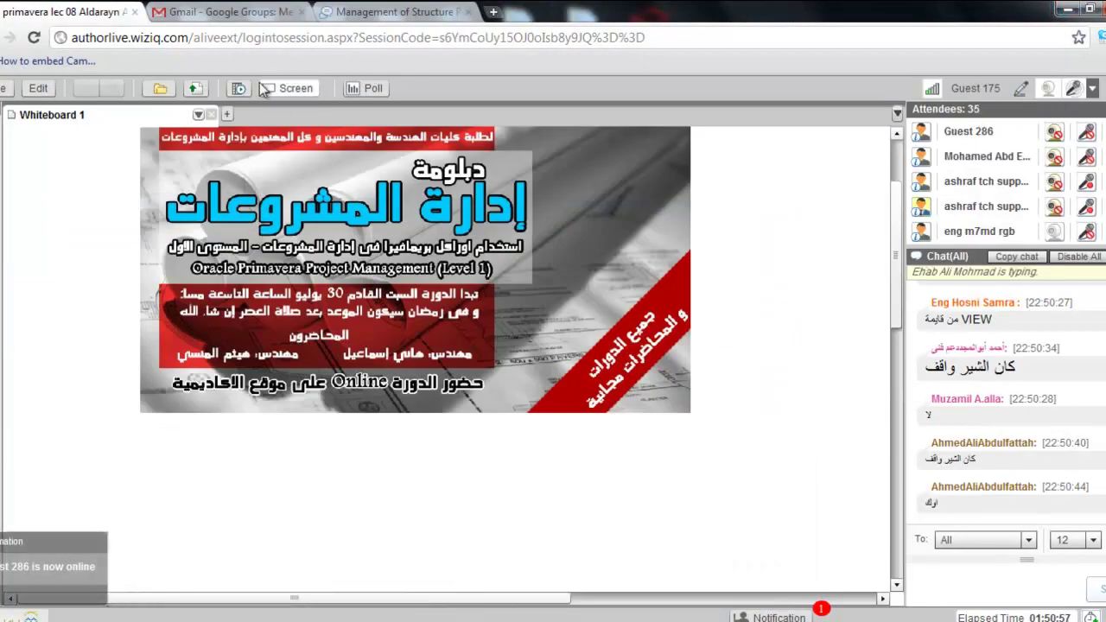
- Start screen sharing with the class and bring up the Poll List of five saved polls
left_click(297, 88)
left_click(540, 367)
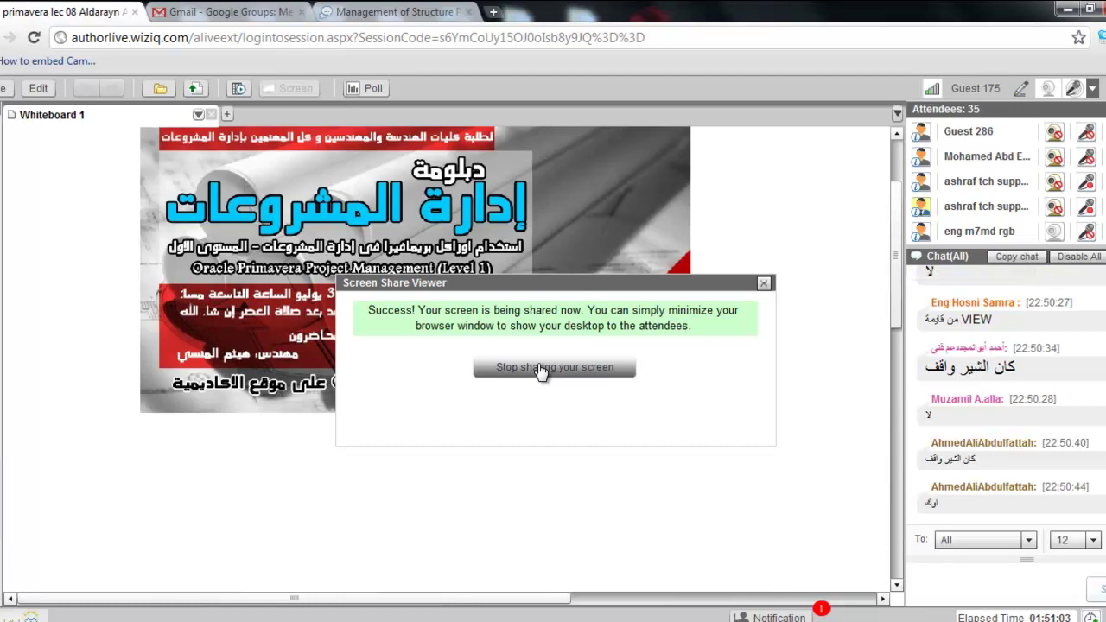
left_click(359, 84)
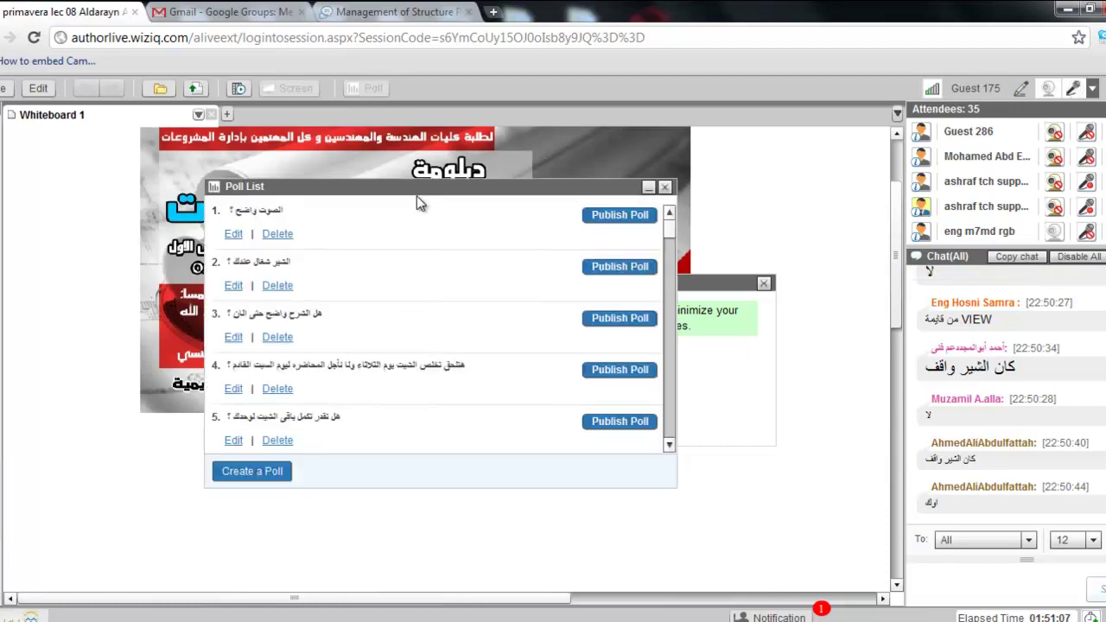
- Publish poll question 2 asking if the screen share works, watch 17 votes, then close the results
left_click(612, 268)
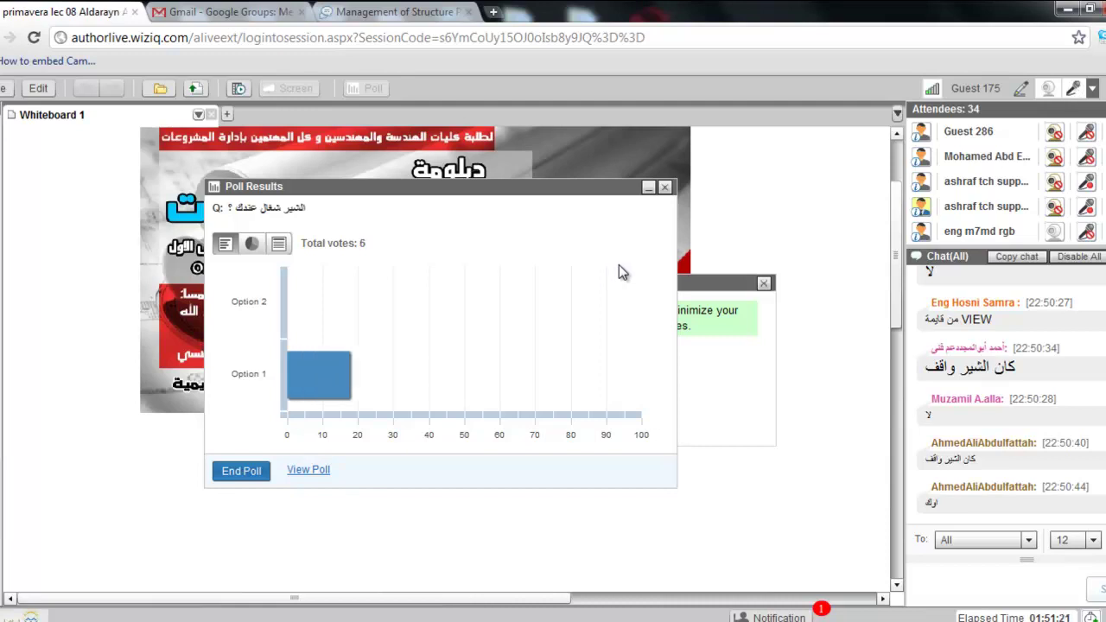
mouse_move(350, 385)
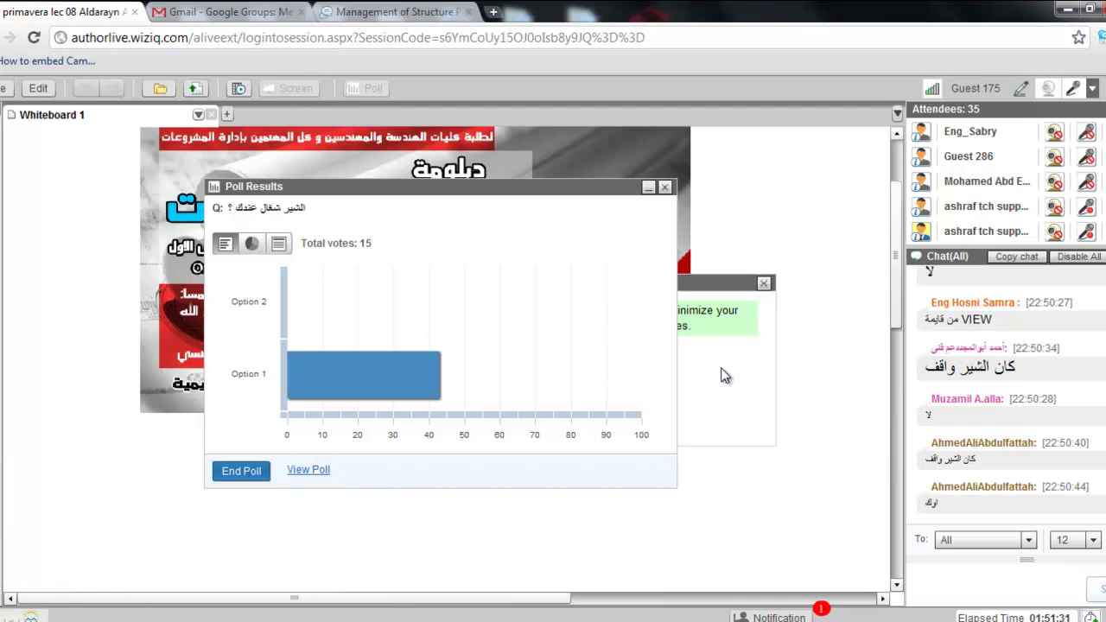
mouse_move(426, 376)
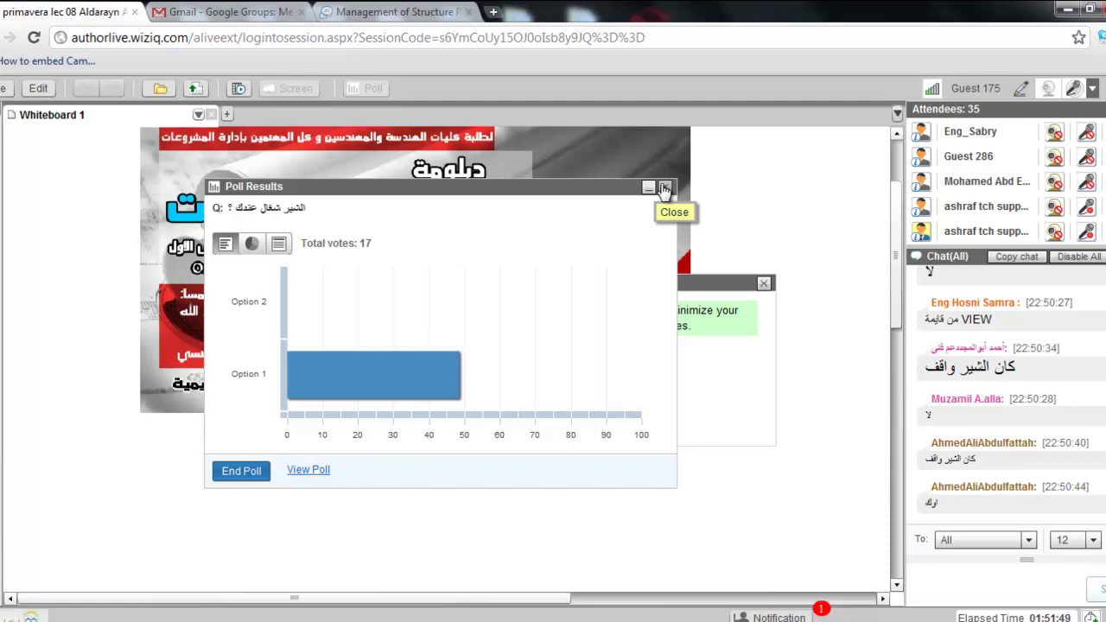
left_click(664, 189)
left_click(524, 380)
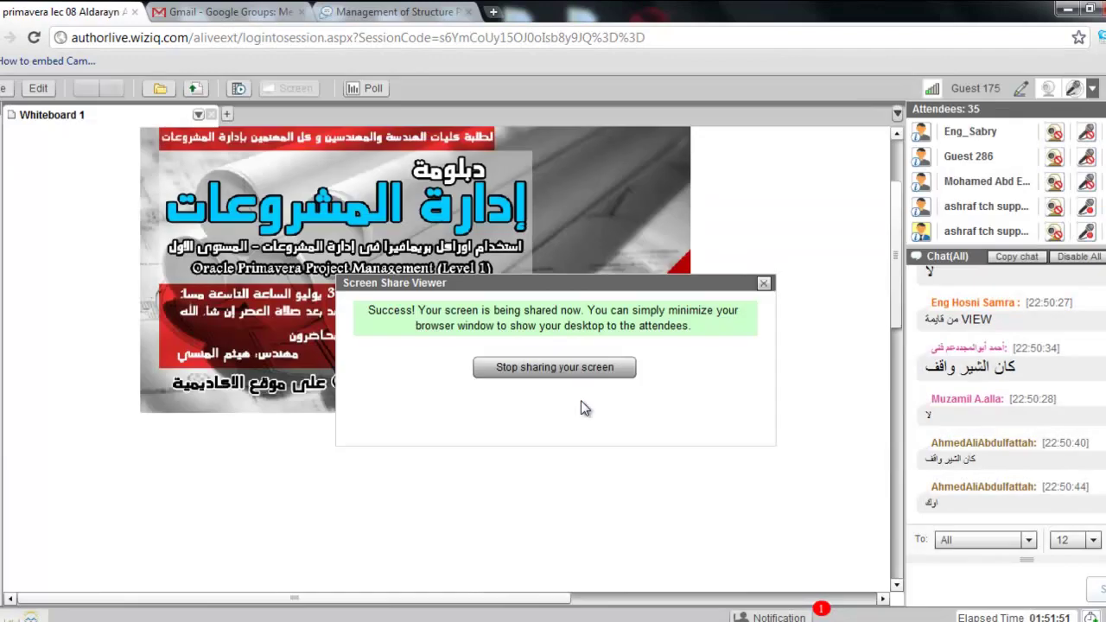
- Back in Excel's Resources sheet, edit cell E14 'Under mat foundations' and show the View ribbon
key("alt+Tab")
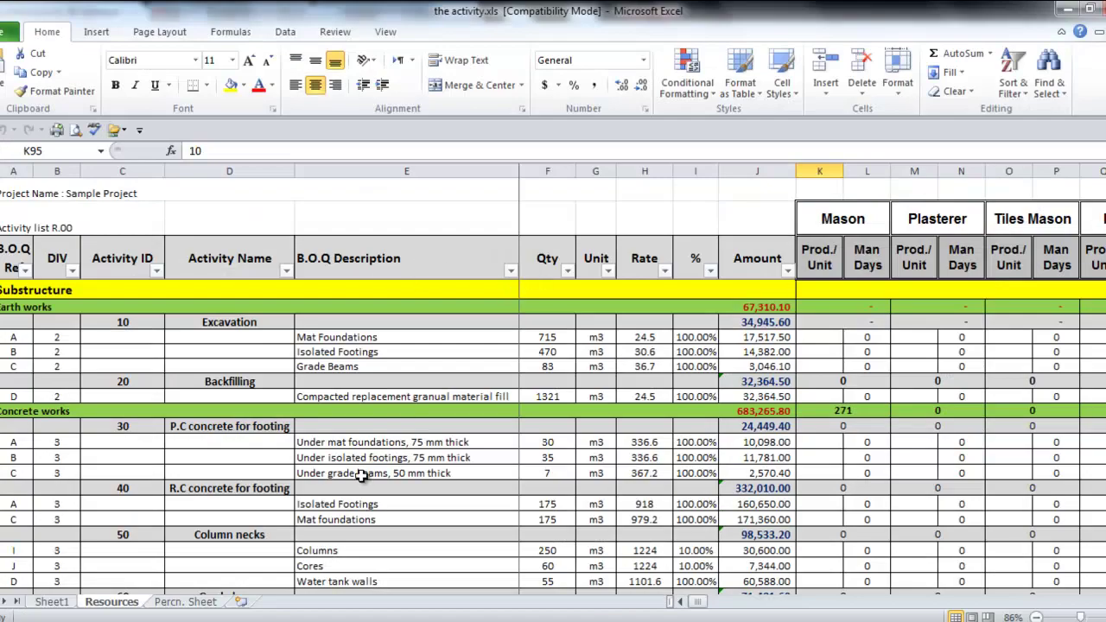
left_click(368, 443)
scroll(368, 442, "down", 1)
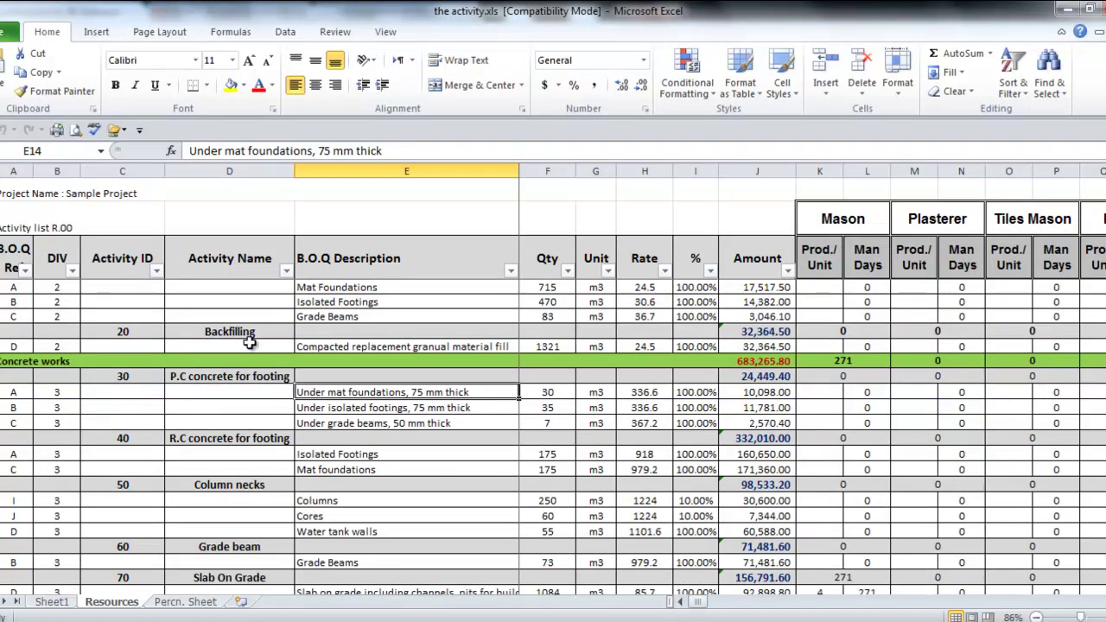
left_click(350, 406)
left_click(353, 393)
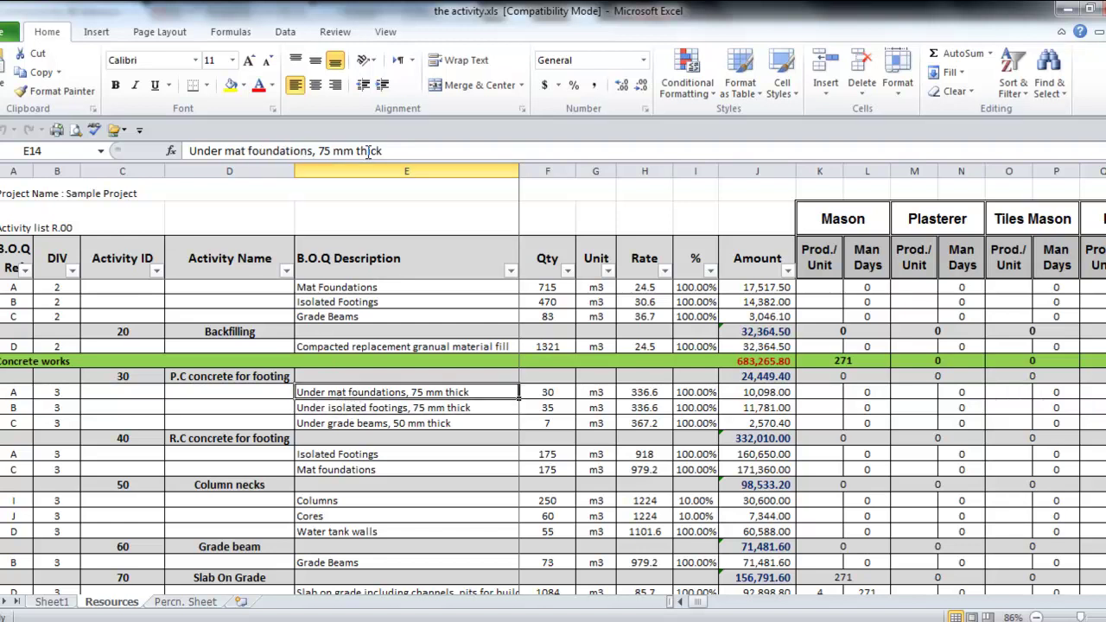
double_click(371, 391)
left_click_drag(476, 391, 296, 392)
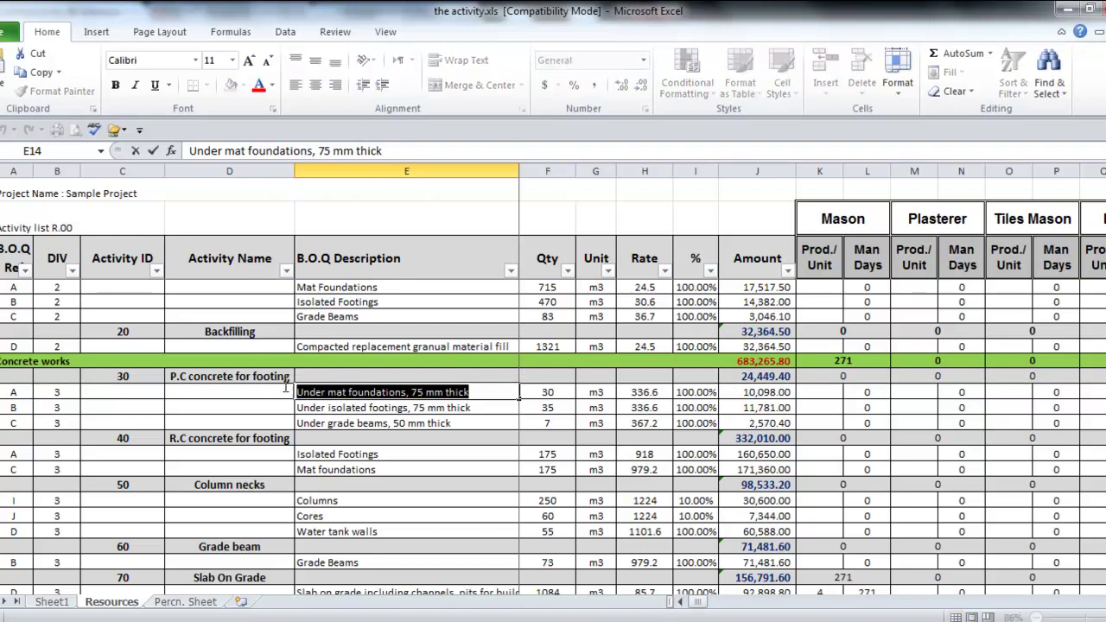
left_click(471, 408)
mouse_move(696, 603)
left_mouse_down()
mouse_move(733, 604)
mouse_move(691, 604)
left_mouse_up()
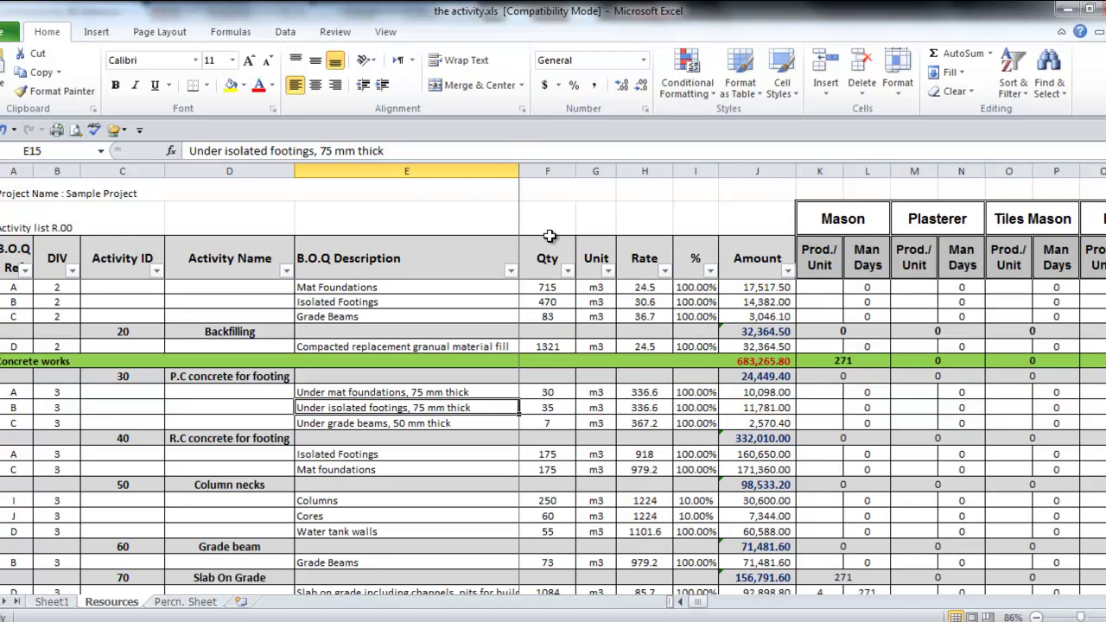
left_click(385, 31)
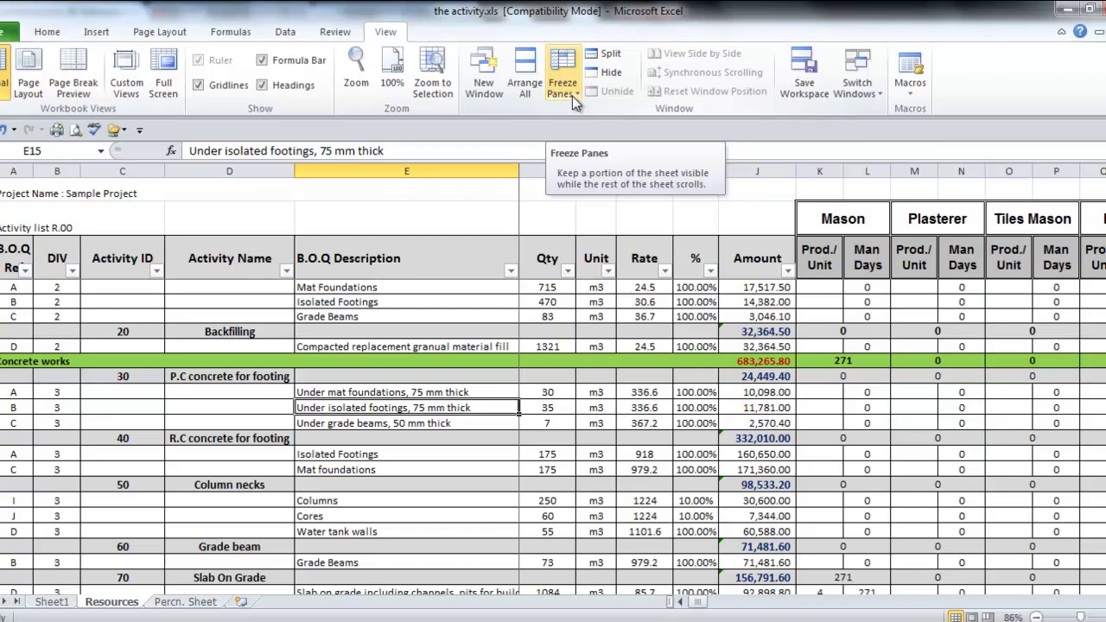
- Unfreeze the Resources sheet's panes and scroll vertically and horizontally to confirm it moves freely
left_click(575, 89)
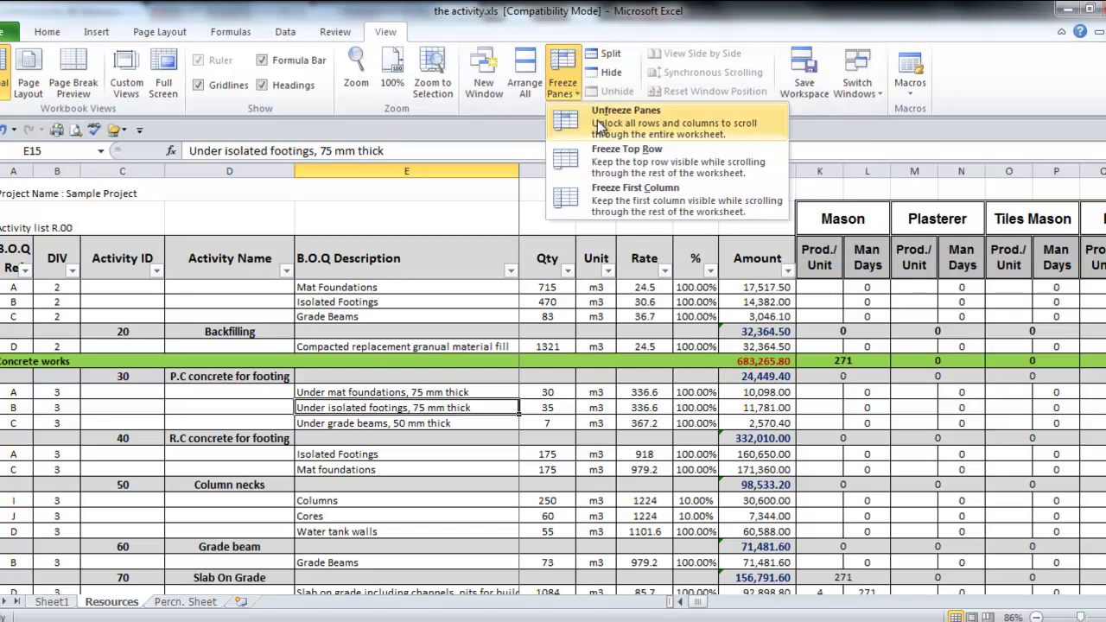
left_click(600, 125)
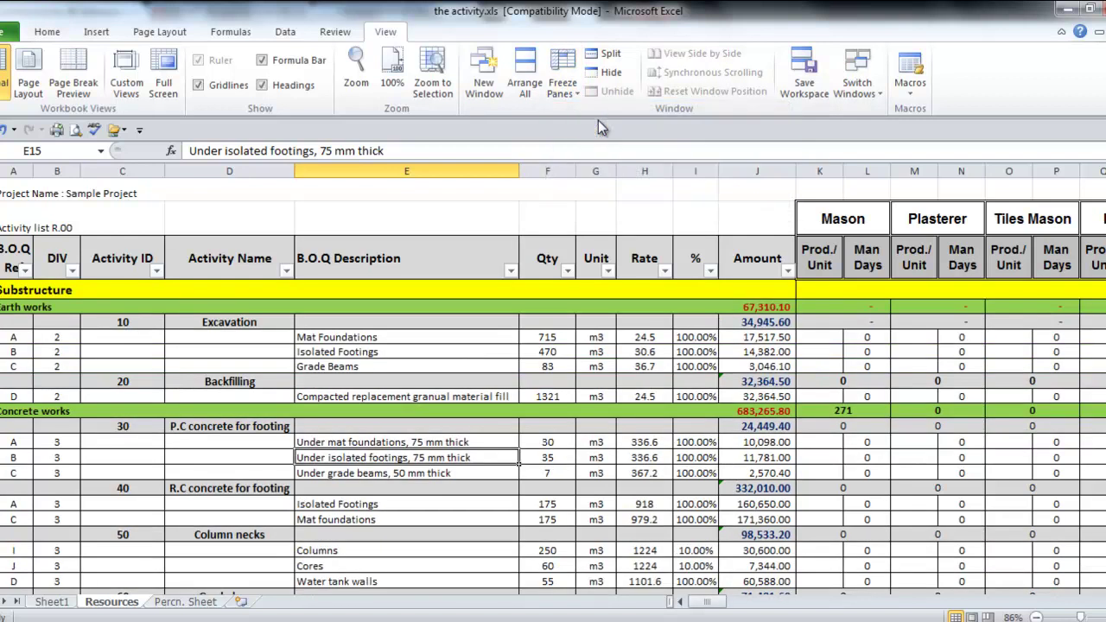
left_click(439, 323)
scroll(426, 320, "down", 2)
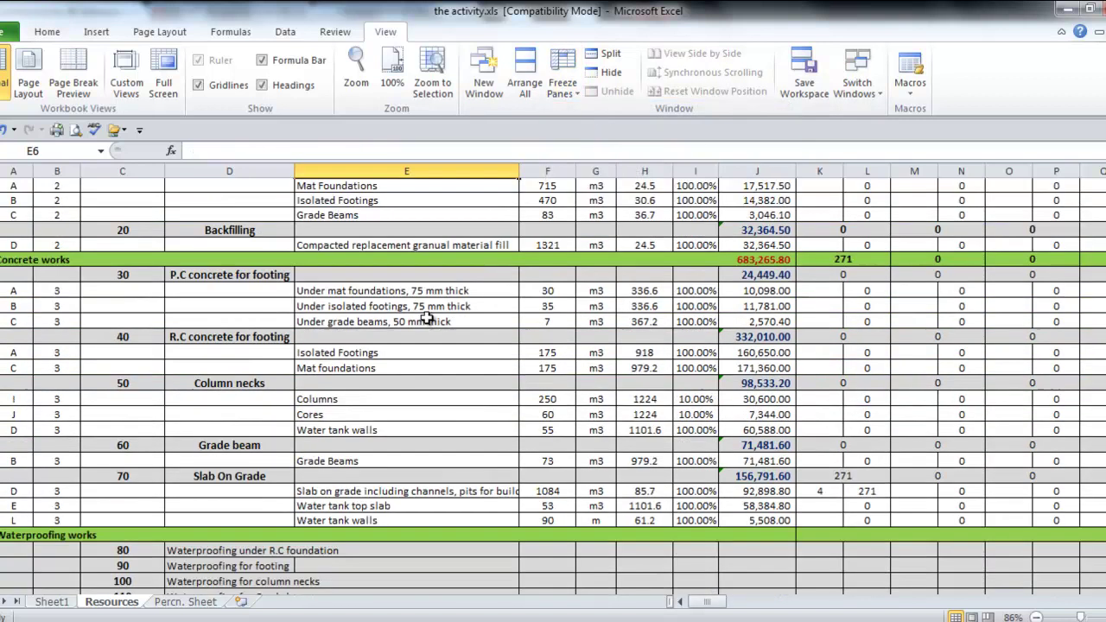
scroll(426, 319, "down", 6)
scroll(426, 317, "up", 4)
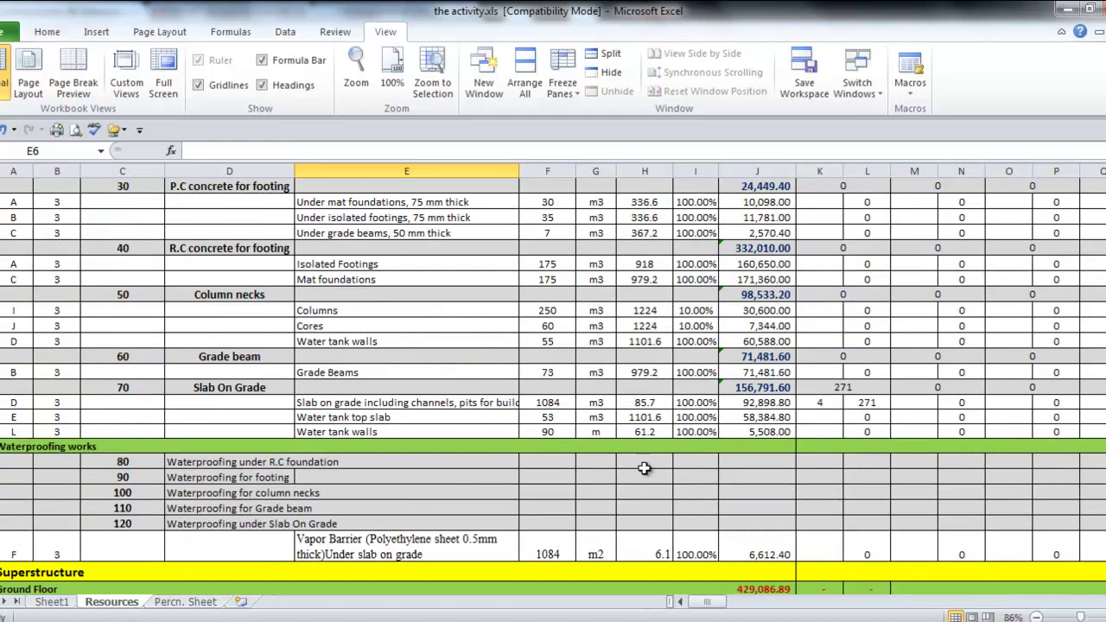
left_click_drag(704, 607, 704, 585)
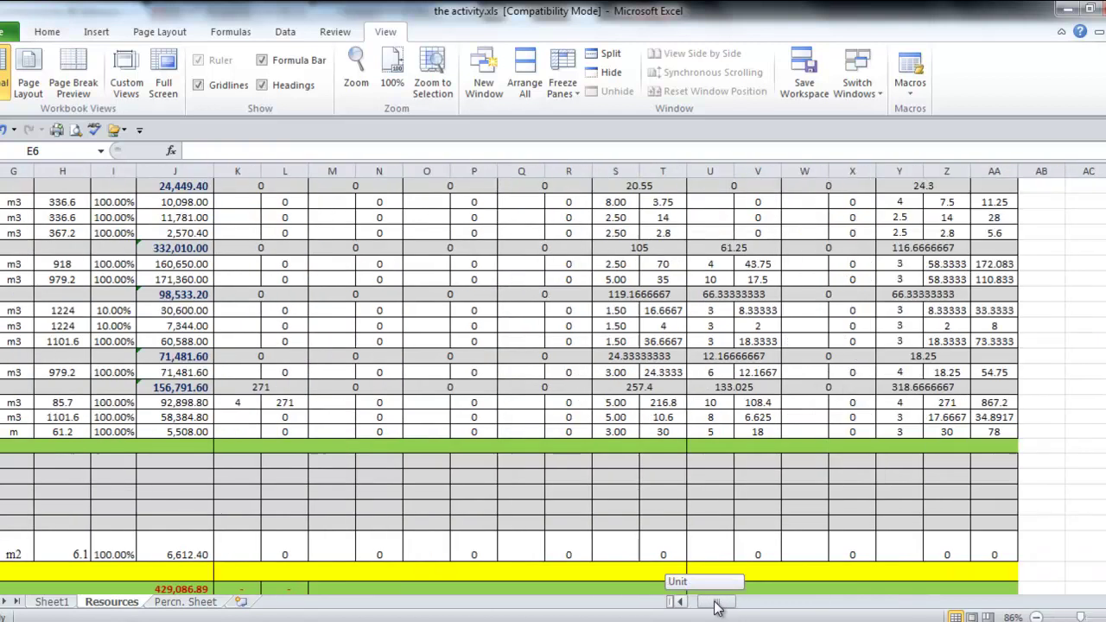
scroll(712, 400, "up", 2)
scroll(765, 397, "up", 2)
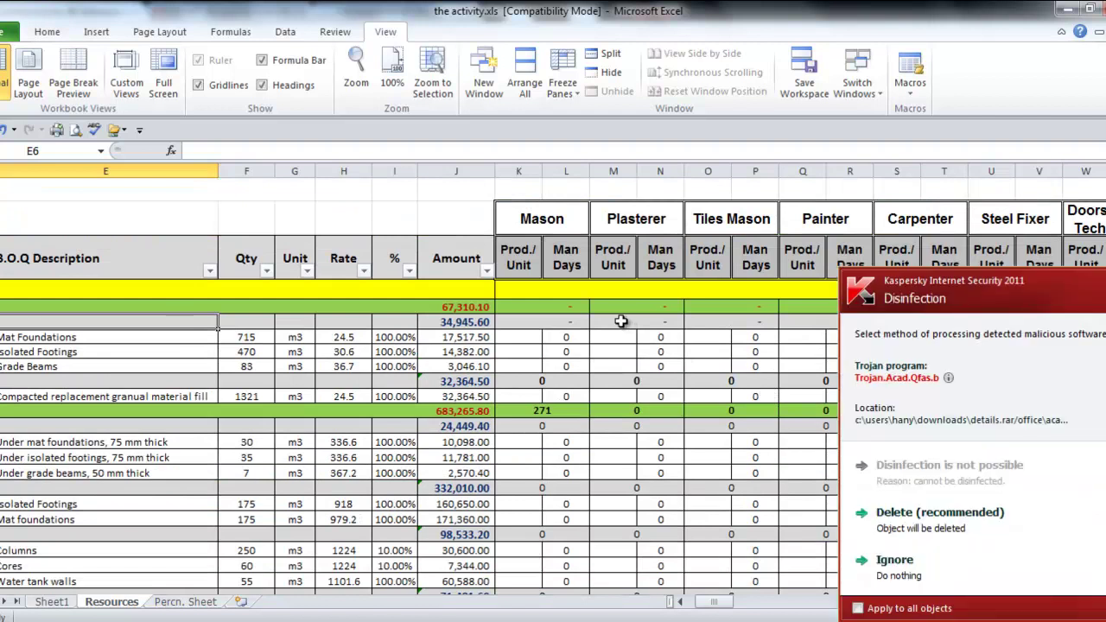
- Ignore the Trojan.Acad.Qfas.b detections for all objects and dismiss the Kaspersky popup
left_click(929, 514)
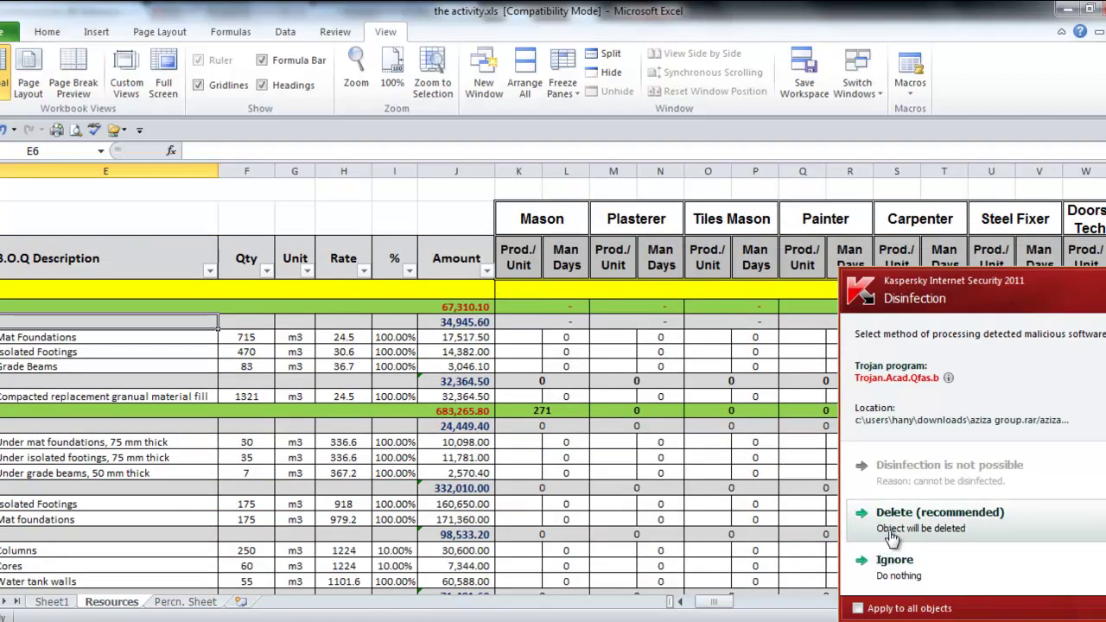
left_click(857, 608)
left_click(885, 566)
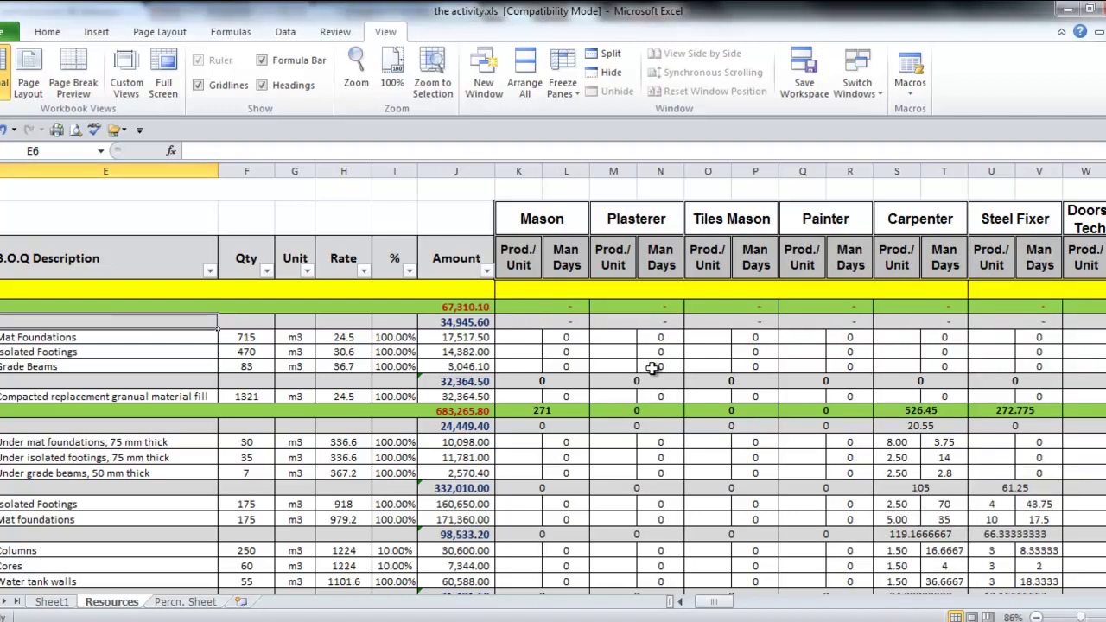
- Try cells and ranges around the Qty column, settling on cell F4 in the Substructure row
left_click_drag(722, 607, 707, 607)
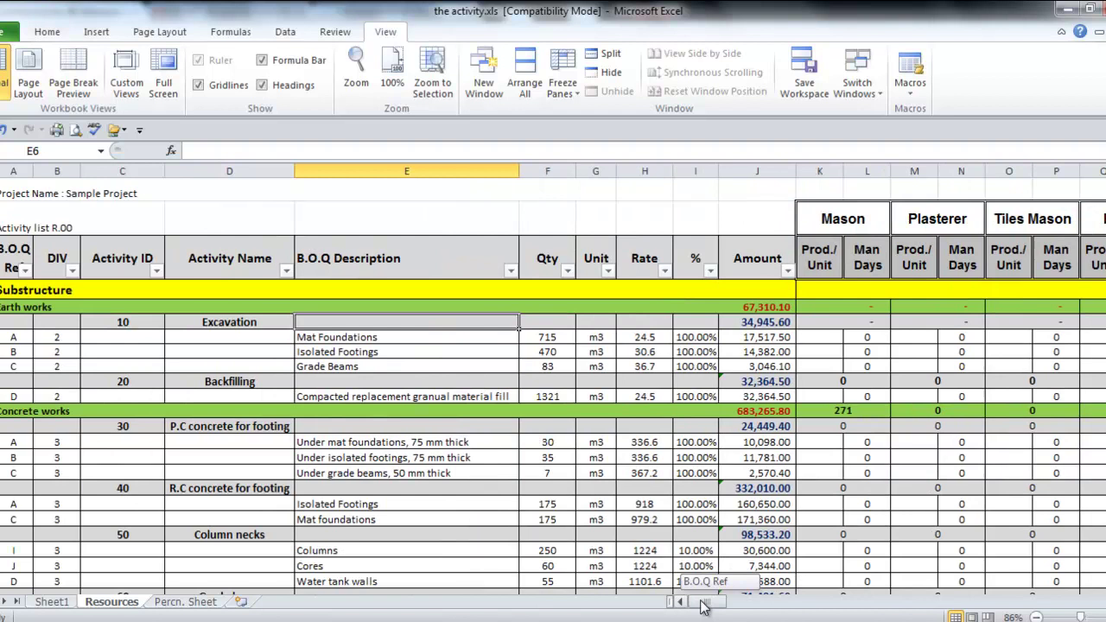
left_click(362, 351)
left_click(363, 323)
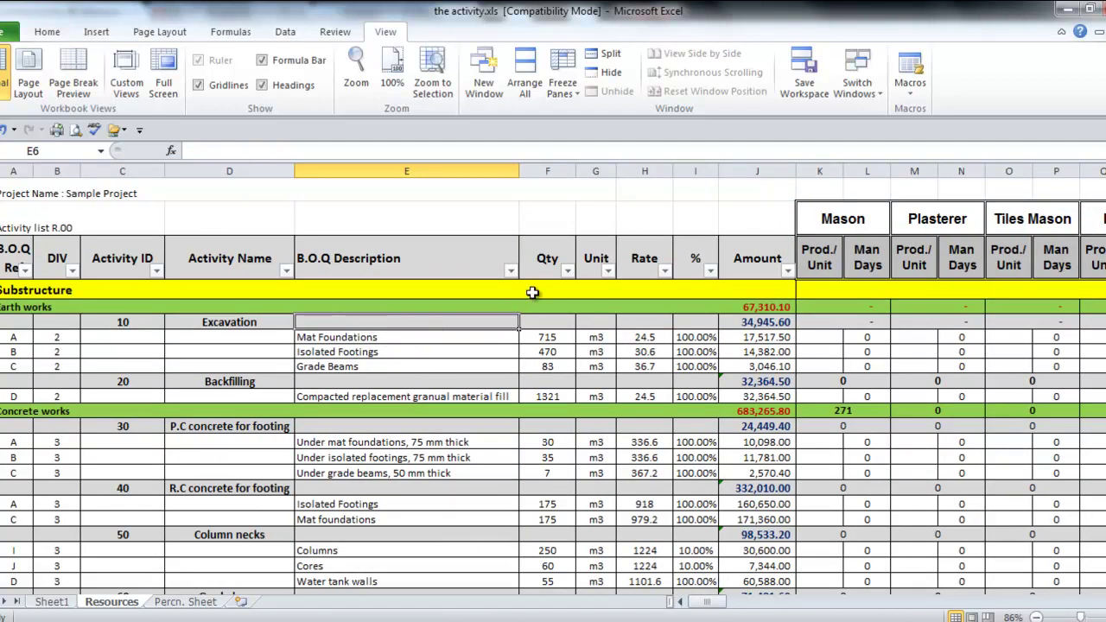
left_click(540, 290)
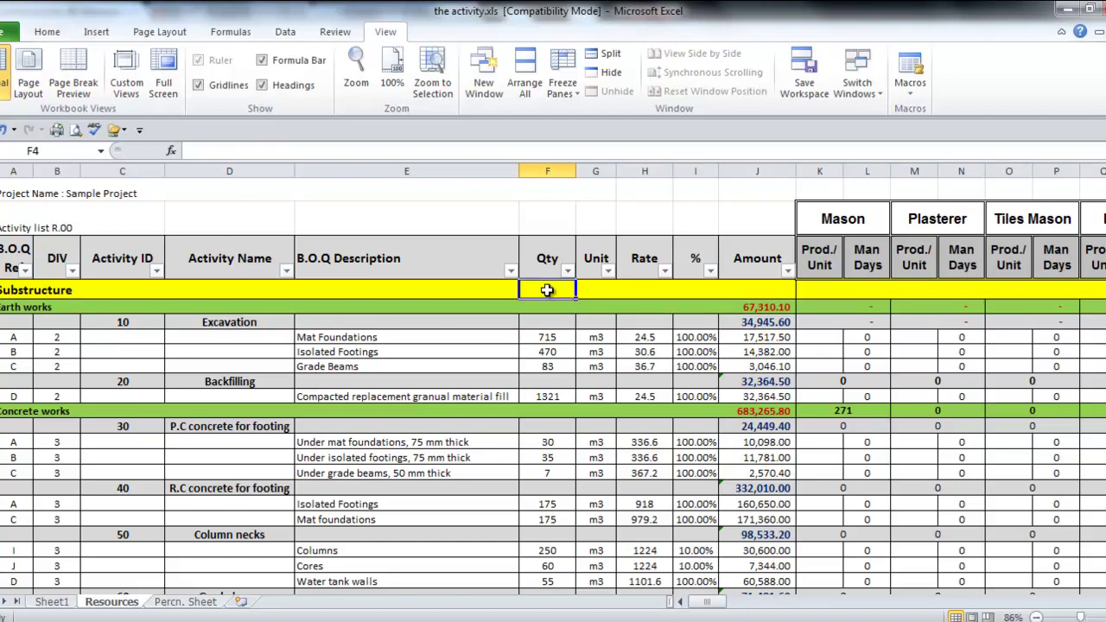
mouse_move(547, 290)
left_mouse_down()
mouse_move(551, 323)
mouse_move(552, 309)
left_mouse_up()
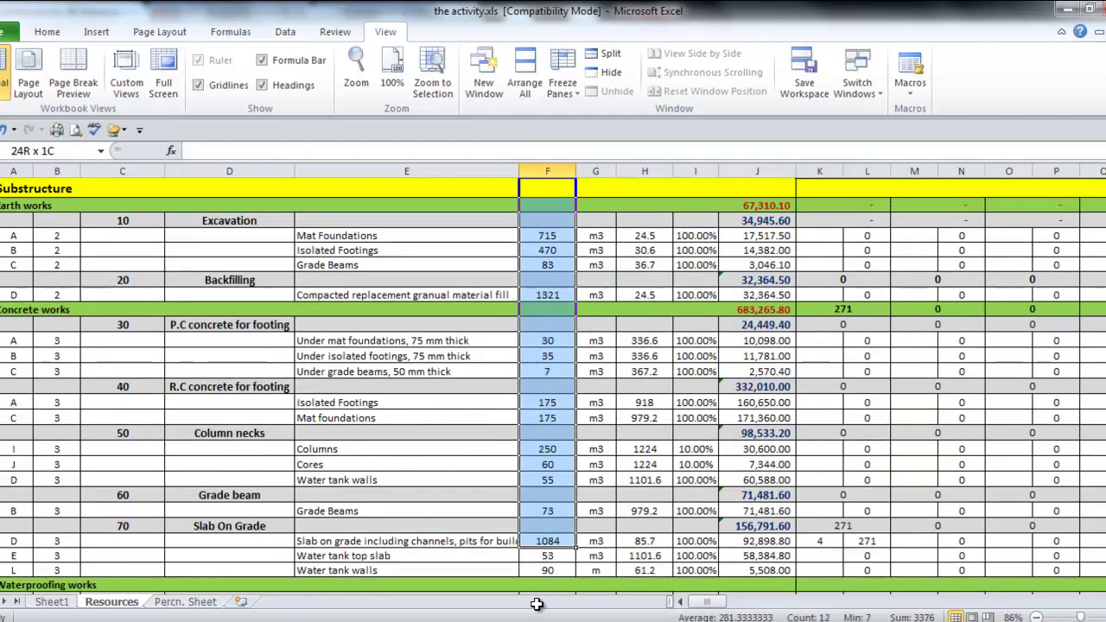
left_click_drag(553, 309, 547, 596)
scroll(578, 324, "up", 1)
left_click(545, 295)
left_click_drag(732, 297, 807, 295)
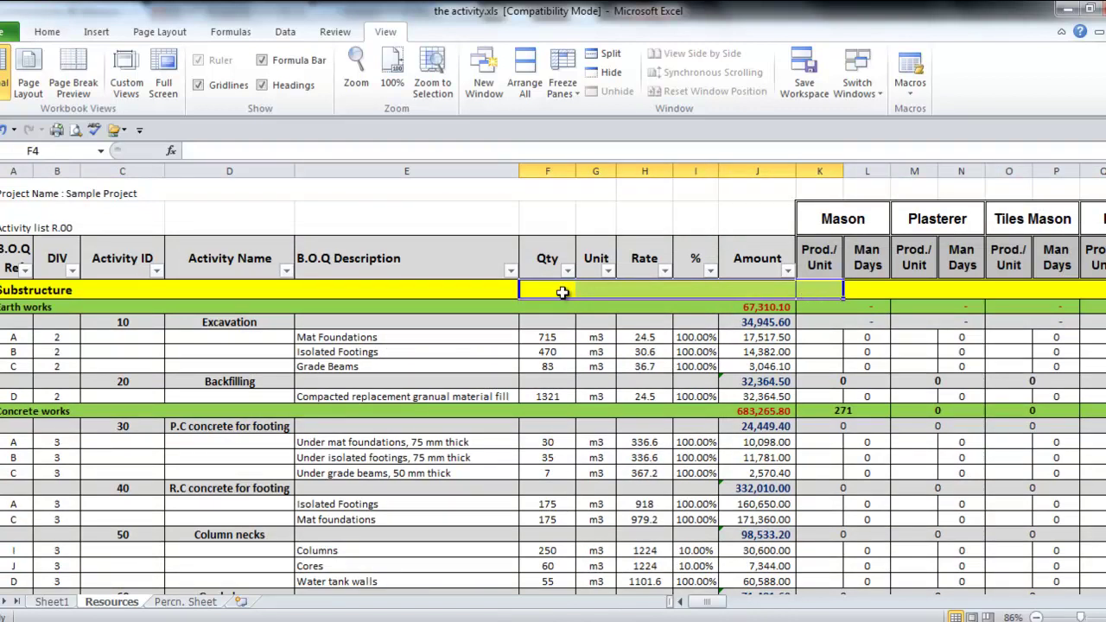
left_click(561, 289)
- Freeze panes at F4 and scroll down to check the heading rows stay fixed
left_click(580, 102)
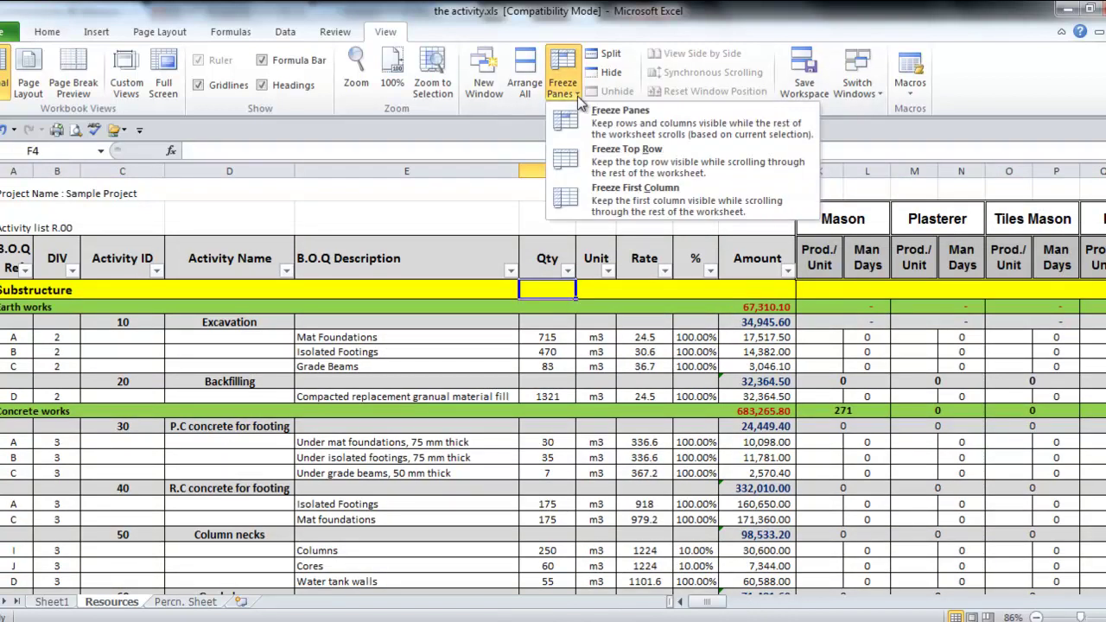
left_click(603, 121)
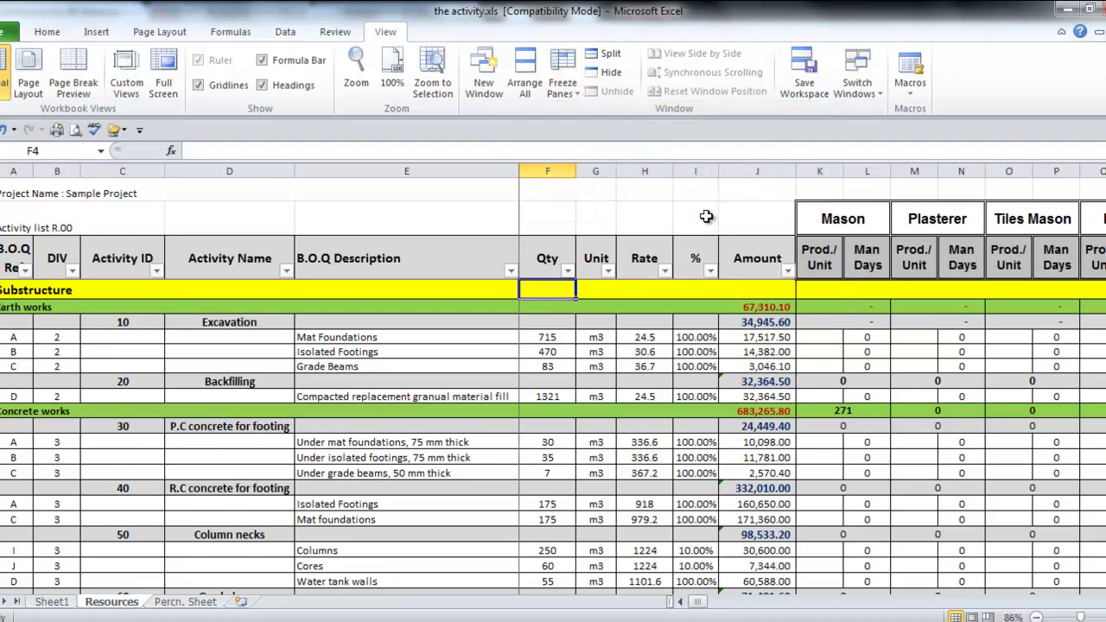
scroll(560, 247, "down", 1)
scroll(560, 247, "up", 1)
scroll(548, 256, "down", 1)
scroll(548, 256, "down", 2)
scroll(547, 256, "down", 2)
scroll(548, 256, "down", 1)
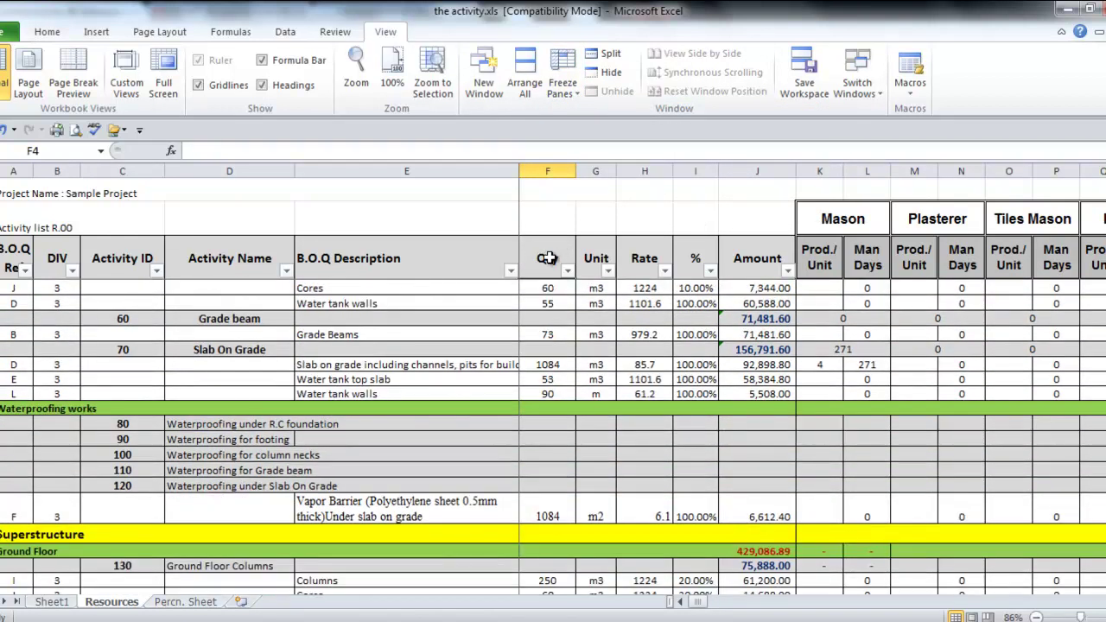
- Scroll sideways to check columns A–E stay fixed, then reselect cell F4
mouse_move(698, 605)
left_mouse_down()
mouse_move(724, 606)
mouse_move(678, 604)
left_mouse_up()
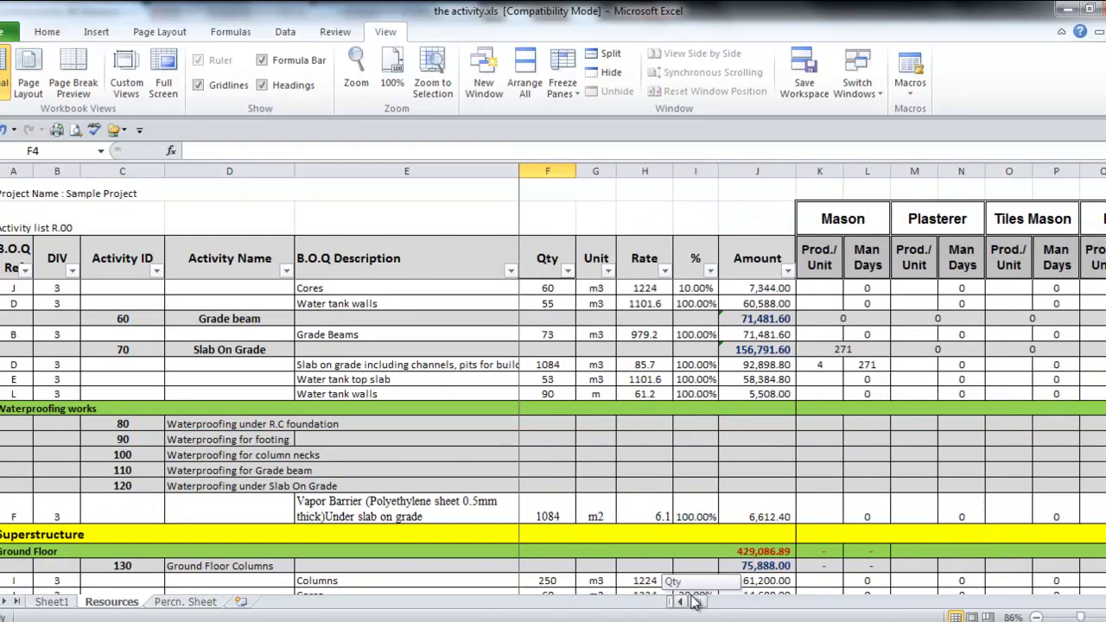
left_click(548, 287)
scroll(553, 294, "up", 5)
left_click(644, 381)
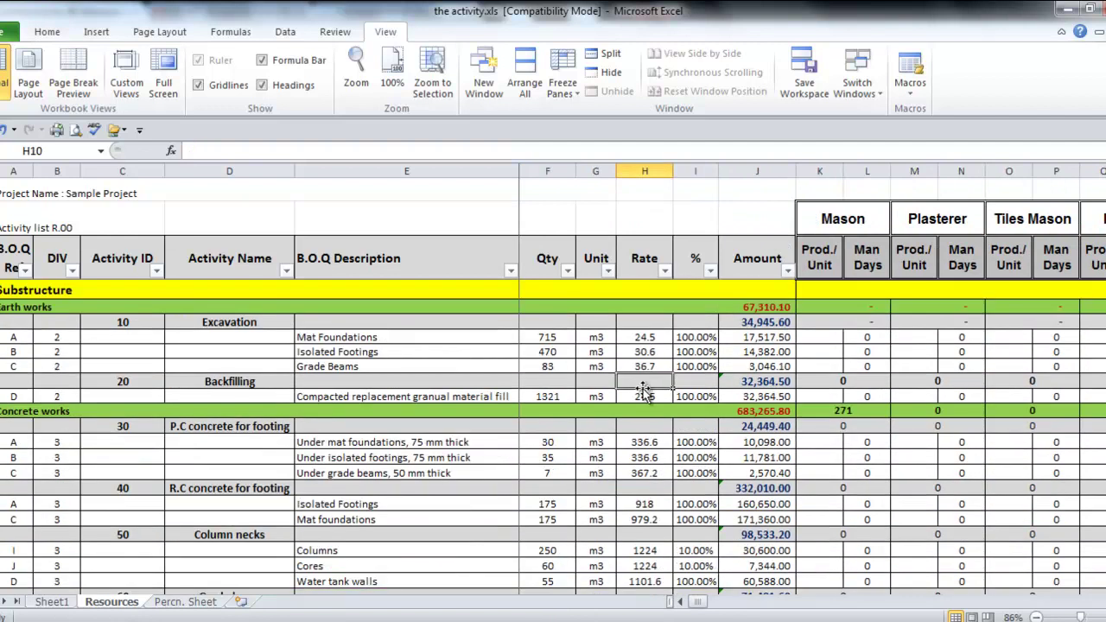
left_click(544, 292)
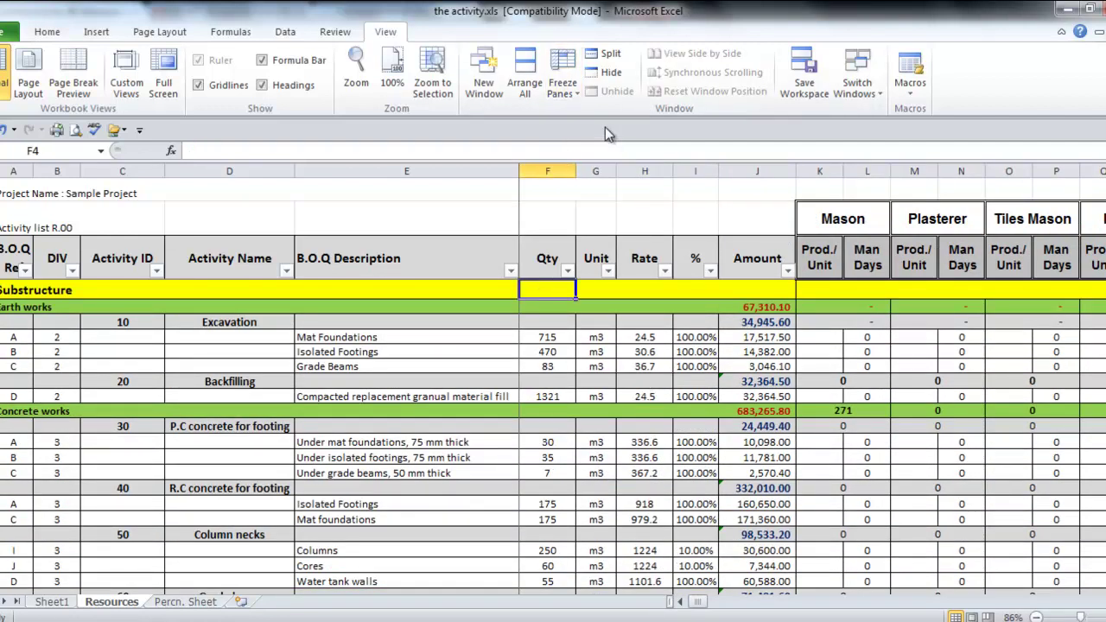
- Unfreeze the panes on the Resources sheet and select cell F10 in the Backfilling row
left_click(578, 92)
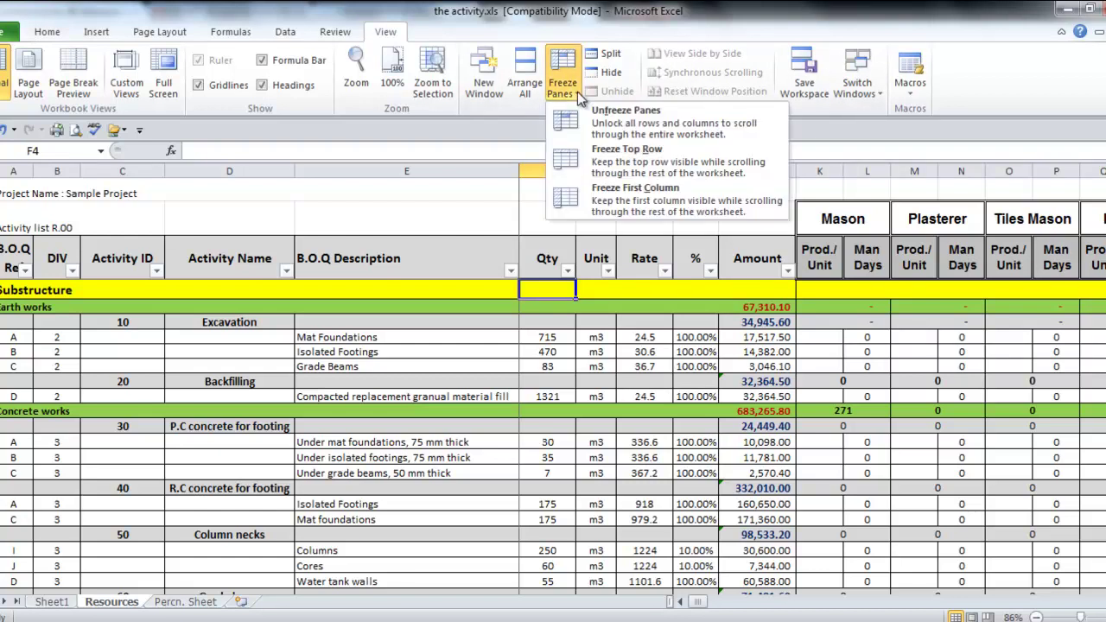
left_click(642, 128)
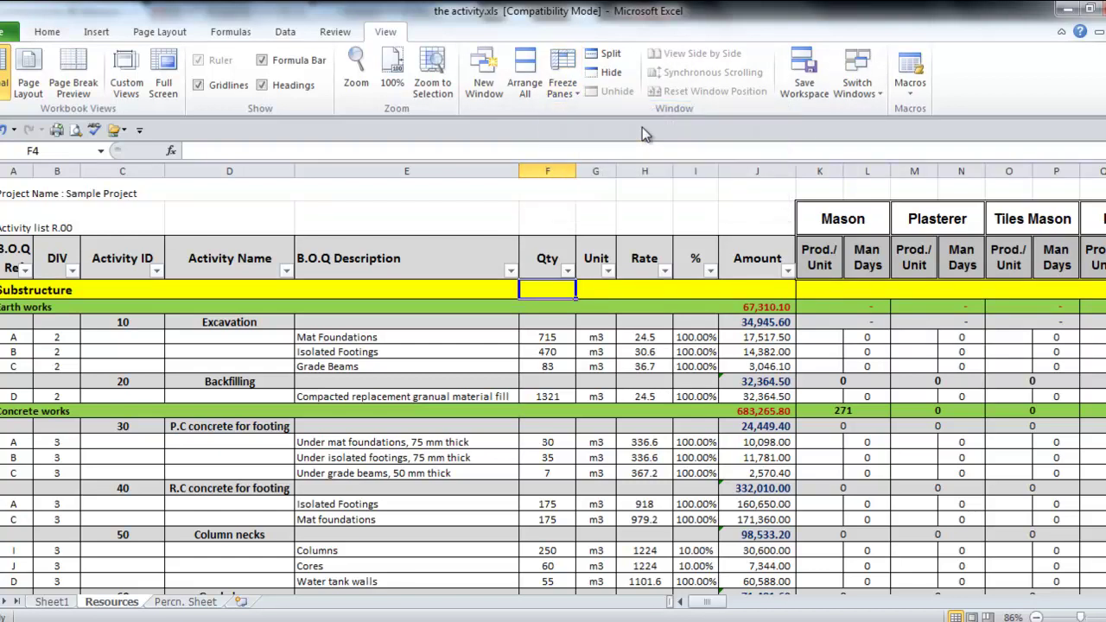
left_click(561, 381)
- Scroll to confirm the headings now move, then check Qty cells F6, F5 and F7 (715)
scroll(544, 269, "down", 3)
scroll(540, 265, "down", 2)
scroll(550, 266, "up", 1)
scroll(550, 265, "up", 3)
scroll(550, 265, "up", 3)
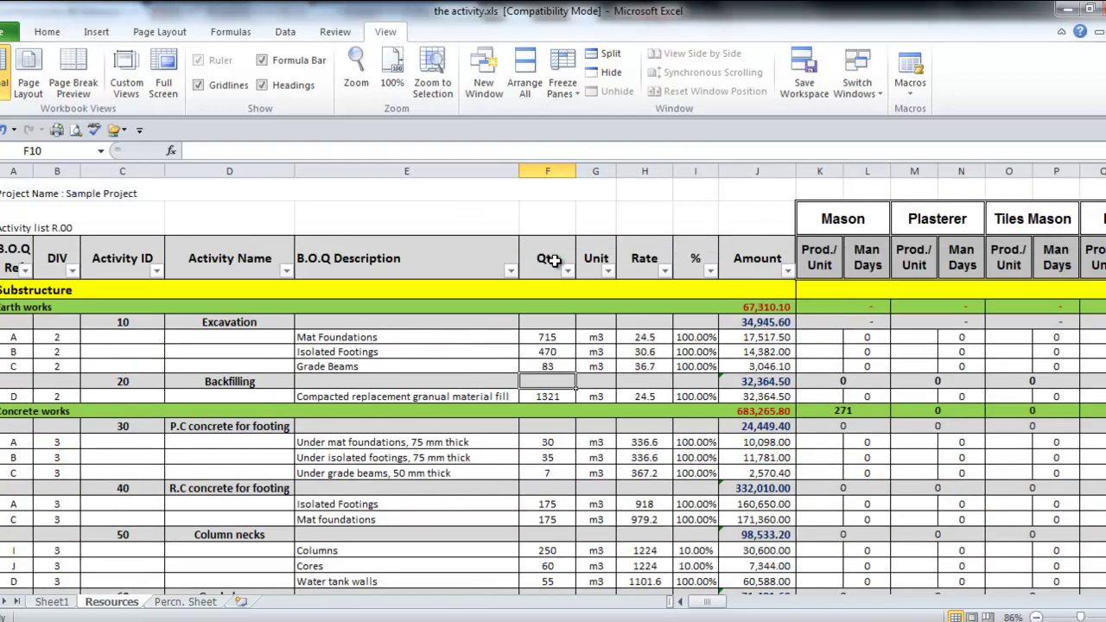
left_click(547, 319)
left_click(547, 287)
left_click(562, 336)
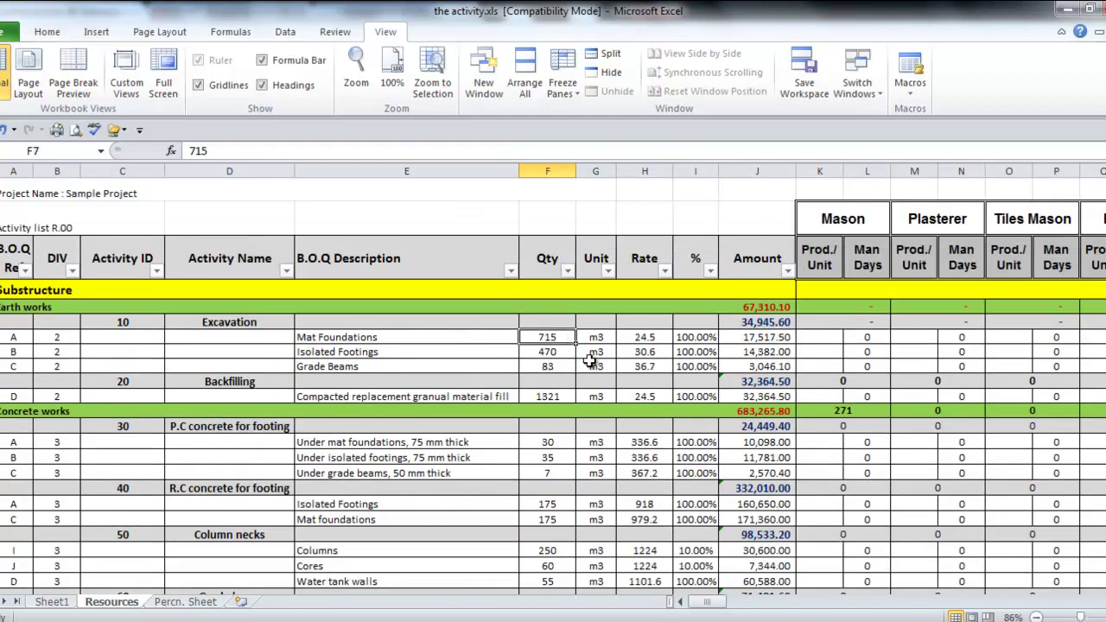